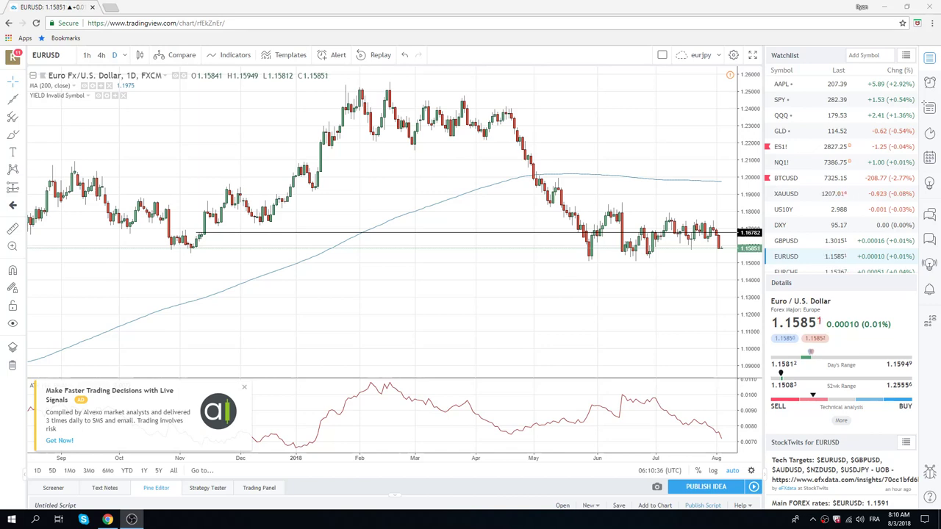
Step: Load the S&P 500 E-mini futures (ES1!) daily chart from the Watchlist
{"action": "left_click", "coordinate": [782, 147]}
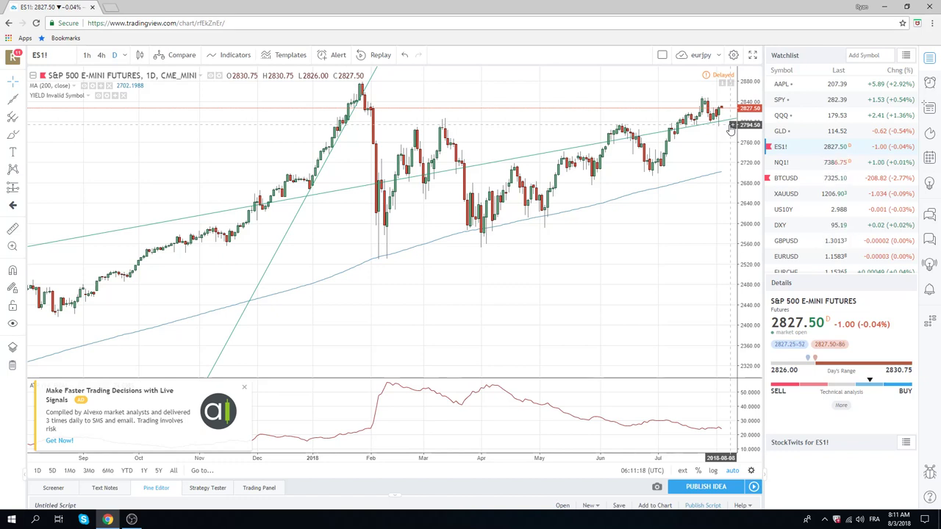
Step: Close the ad banner and dismiss the upgrade offer so the ATR (14, RMA) pane shows fully
{"action": "left_click", "coordinate": [245, 388]}
{"action": "left_click", "coordinate": [368, 353]}
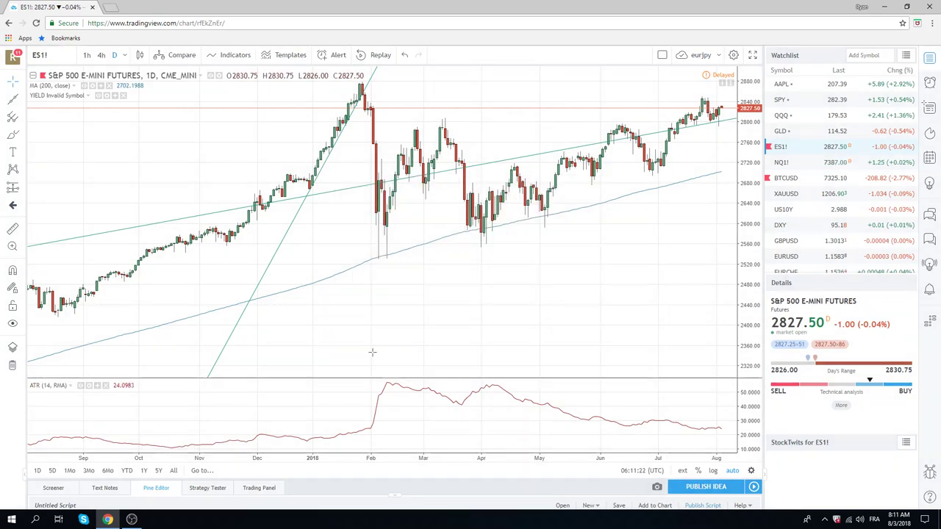
{"action": "scroll", "coordinate": [597, 322], "scroll_direction": "down", "scroll_amount": 2}
{"action": "scroll", "coordinate": [597, 322], "scroll_direction": "up", "scroll_amount": 1}
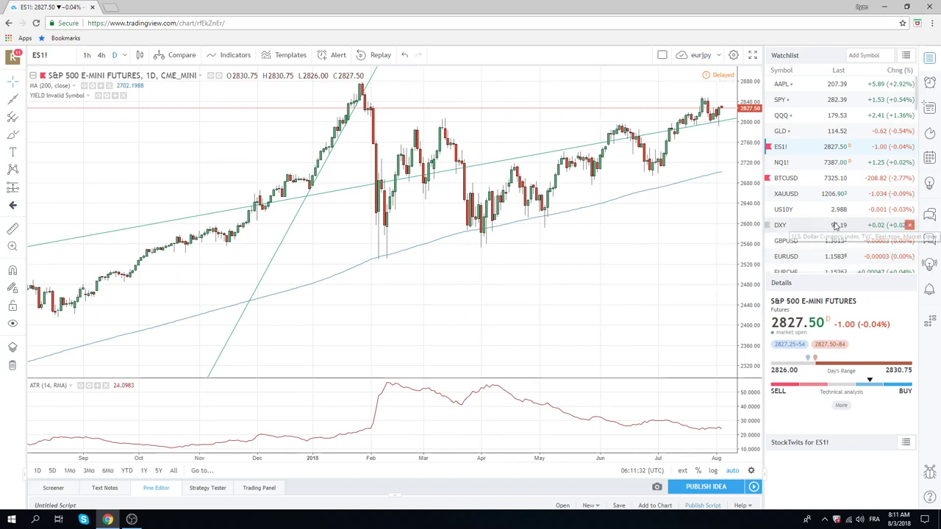
{"action": "scroll", "coordinate": [835, 227], "scroll_direction": "down", "scroll_amount": 1}
{"action": "scroll", "coordinate": [835, 227], "scroll_direction": "down", "scroll_amount": 3}
{"action": "scroll", "coordinate": [835, 226], "scroll_direction": "down", "scroll_amount": 2}
{"action": "scroll", "coordinate": [835, 226], "scroll_direction": "down", "scroll_amount": 2}
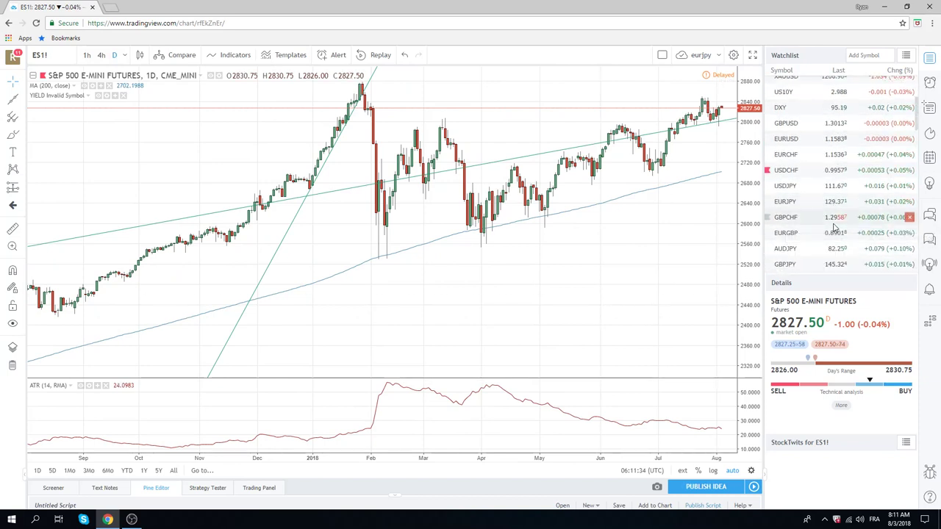
{"action": "scroll", "coordinate": [835, 226], "scroll_direction": "down", "scroll_amount": 2}
{"action": "scroll", "coordinate": [835, 226], "scroll_direction": "down", "scroll_amount": 2}
{"action": "scroll", "coordinate": [835, 226], "scroll_direction": "down", "scroll_amount": 2}
{"action": "scroll", "coordinate": [835, 226], "scroll_direction": "down", "scroll_amount": 2}
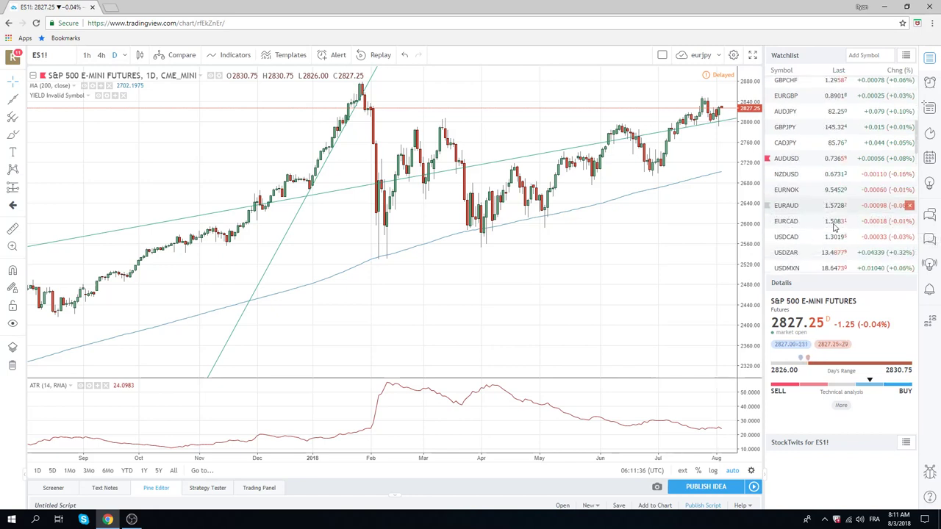
{"action": "scroll", "coordinate": [835, 227], "scroll_direction": "down", "scroll_amount": 2}
{"action": "scroll", "coordinate": [835, 226], "scroll_direction": "down", "scroll_amount": 2}
{"action": "scroll", "coordinate": [835, 227], "scroll_direction": "down", "scroll_amount": 3}
{"action": "scroll", "coordinate": [835, 227], "scroll_direction": "down", "scroll_amount": 2}
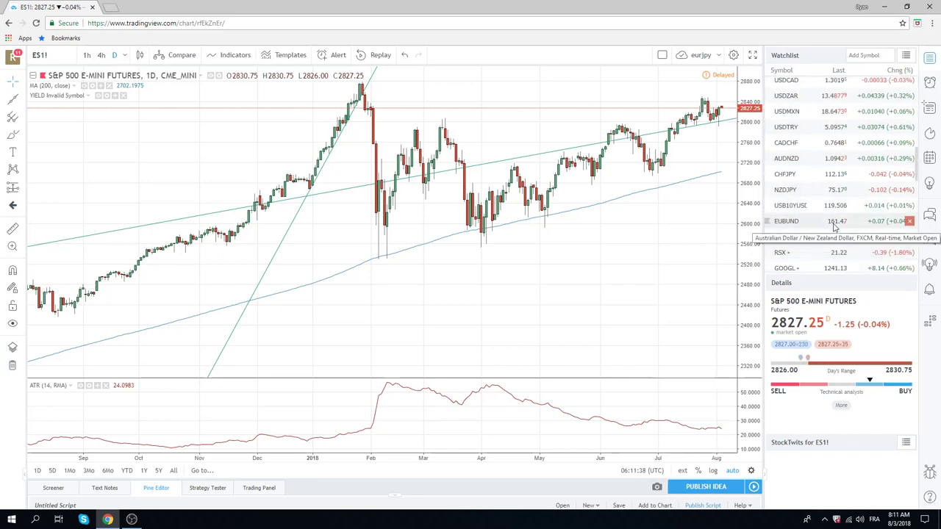
{"action": "scroll", "coordinate": [835, 227], "scroll_direction": "down", "scroll_amount": 2}
{"action": "scroll", "coordinate": [828, 200], "scroll_direction": "down", "scroll_amount": 2}
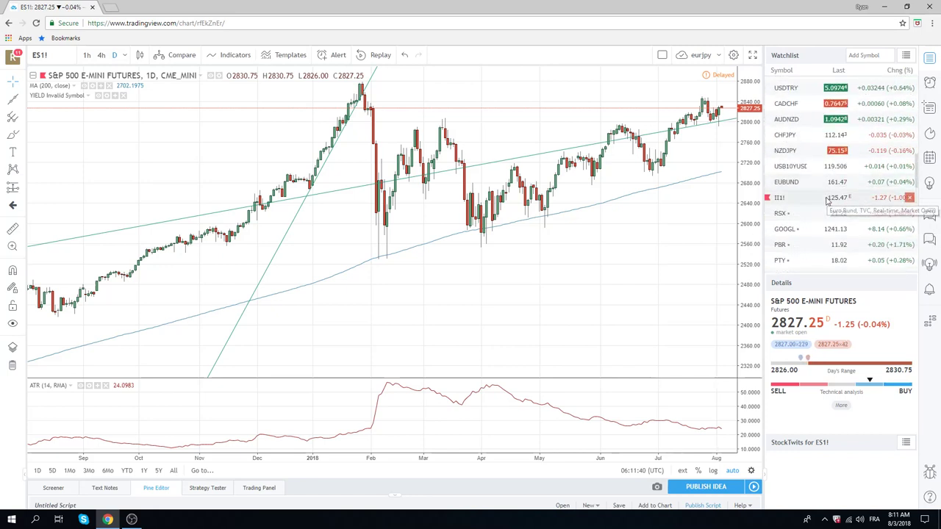
{"action": "scroll", "coordinate": [827, 201], "scroll_direction": "down", "scroll_amount": 2}
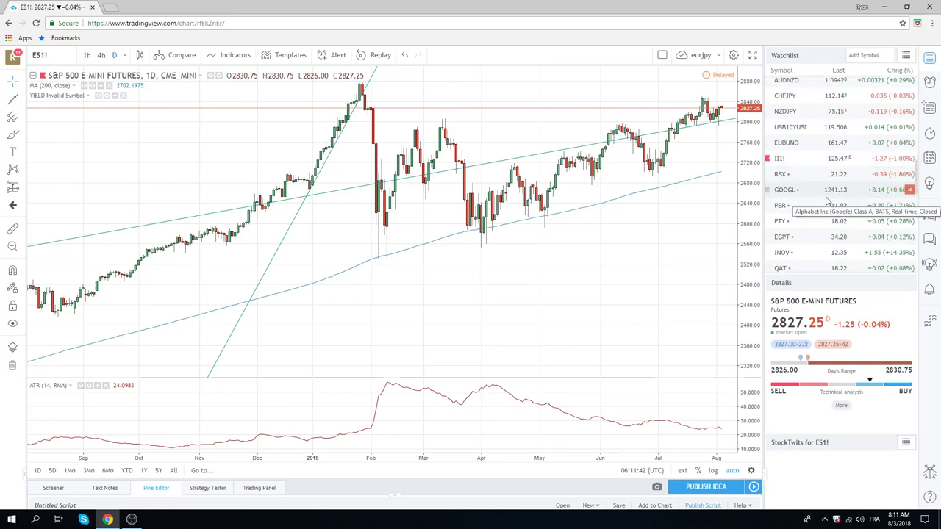
{"action": "scroll", "coordinate": [855, 176], "scroll_direction": "down", "scroll_amount": 1}
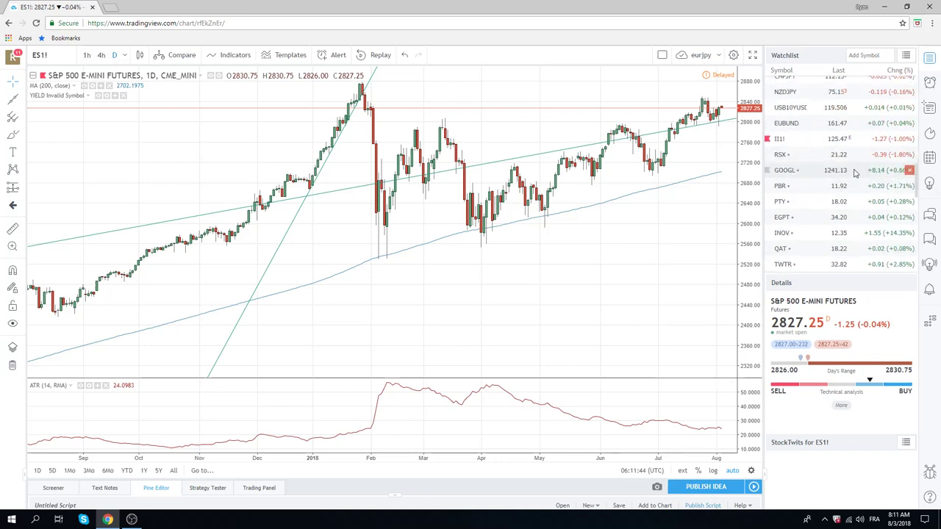
{"action": "scroll", "coordinate": [855, 173], "scroll_direction": "down", "scroll_amount": 2}
{"action": "scroll", "coordinate": [854, 173], "scroll_direction": "down", "scroll_amount": 2}
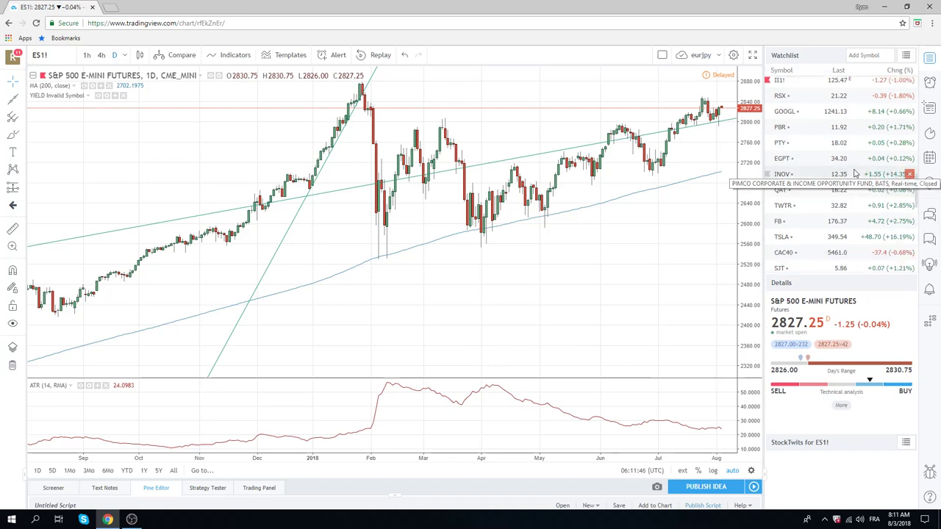
{"action": "scroll", "coordinate": [855, 173], "scroll_direction": "down", "scroll_amount": 1}
{"action": "scroll", "coordinate": [855, 173], "scroll_direction": "down", "scroll_amount": 1}
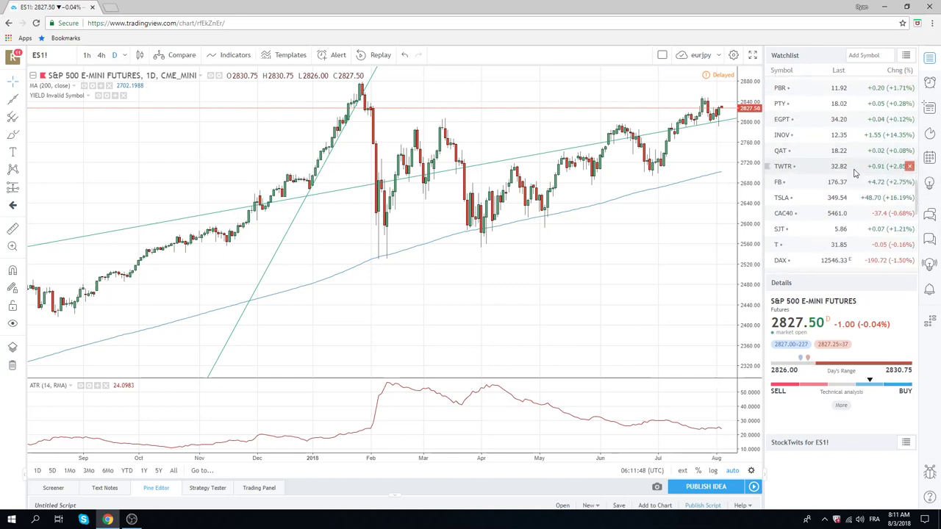
{"action": "scroll", "coordinate": [855, 172], "scroll_direction": "down", "scroll_amount": 1}
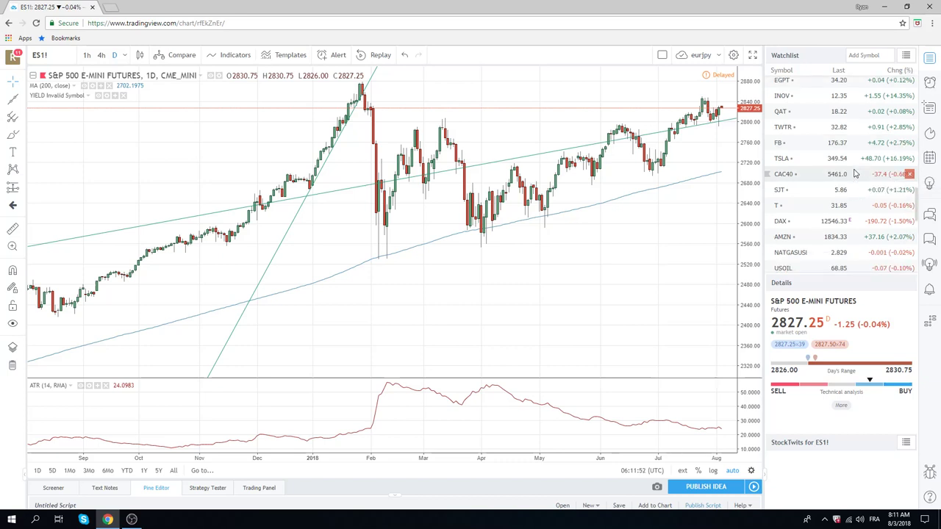
{"action": "scroll", "coordinate": [855, 172], "scroll_direction": "up", "scroll_amount": 2}
{"action": "scroll", "coordinate": [855, 173], "scroll_direction": "down", "scroll_amount": 2}
{"action": "scroll", "coordinate": [855, 173], "scroll_direction": "down", "scroll_amount": 2}
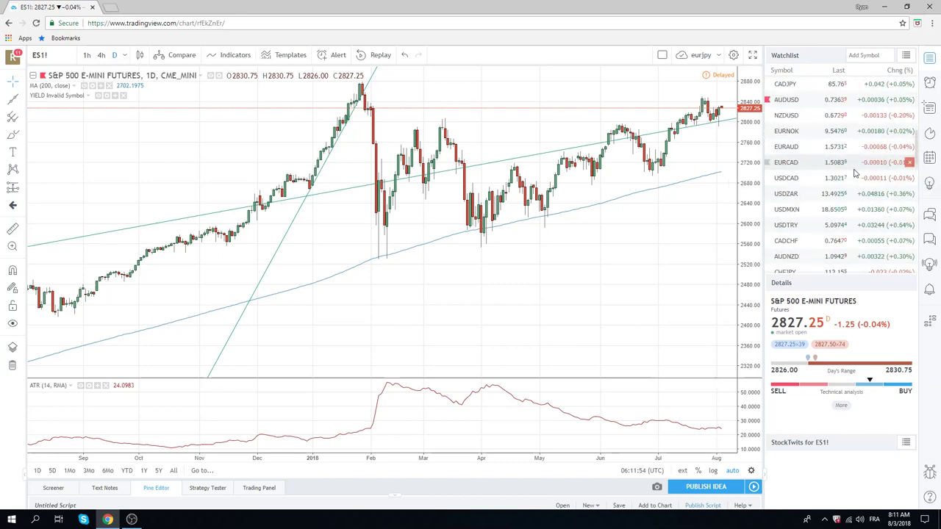
{"action": "scroll", "coordinate": [855, 173], "scroll_direction": "down", "scroll_amount": 1}
{"action": "scroll", "coordinate": [855, 173], "scroll_direction": "down", "scroll_amount": 2}
{"action": "scroll", "coordinate": [855, 173], "scroll_direction": "up", "scroll_amount": 3}
{"action": "scroll", "coordinate": [855, 173], "scroll_direction": "up", "scroll_amount": 3}
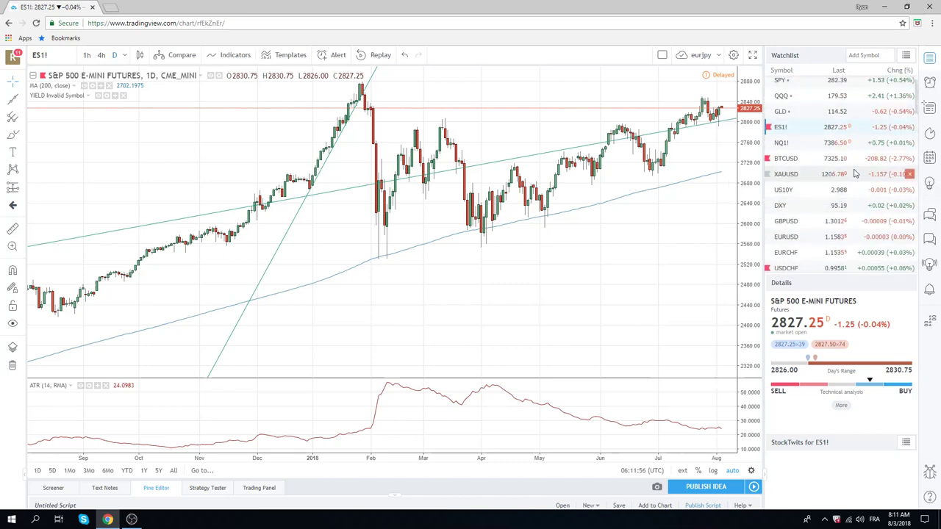
{"action": "scroll", "coordinate": [855, 173], "scroll_direction": "up", "scroll_amount": 1}
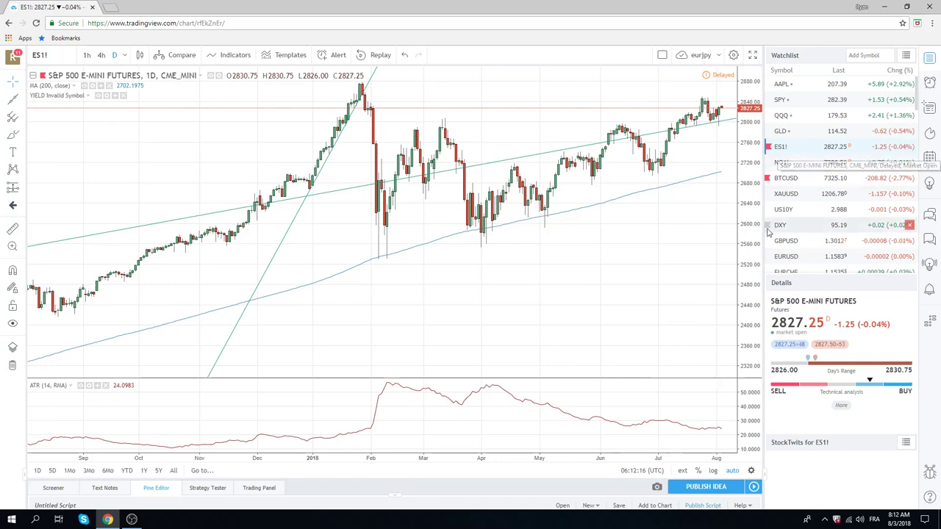
Step: Switch the chart to Euro/U.S. Dollar (EURUSD) from the Watchlist
{"action": "left_click", "coordinate": [786, 256]}
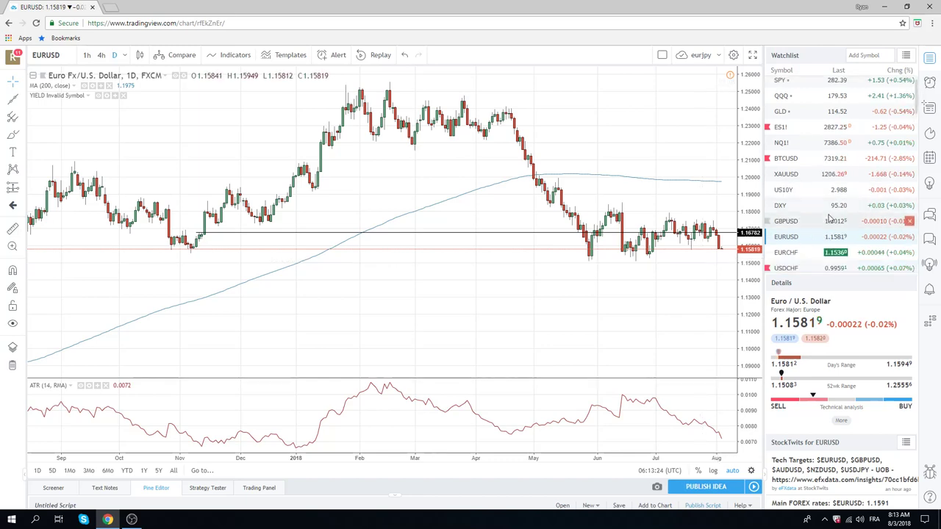
Step: Load the U.S. Dollar/Japanese Yen (USDJPY) daily chart from further down the Watchlist
{"action": "scroll", "coordinate": [803, 262], "scroll_direction": "down", "scroll_amount": 2}
{"action": "left_click", "coordinate": [801, 252]}
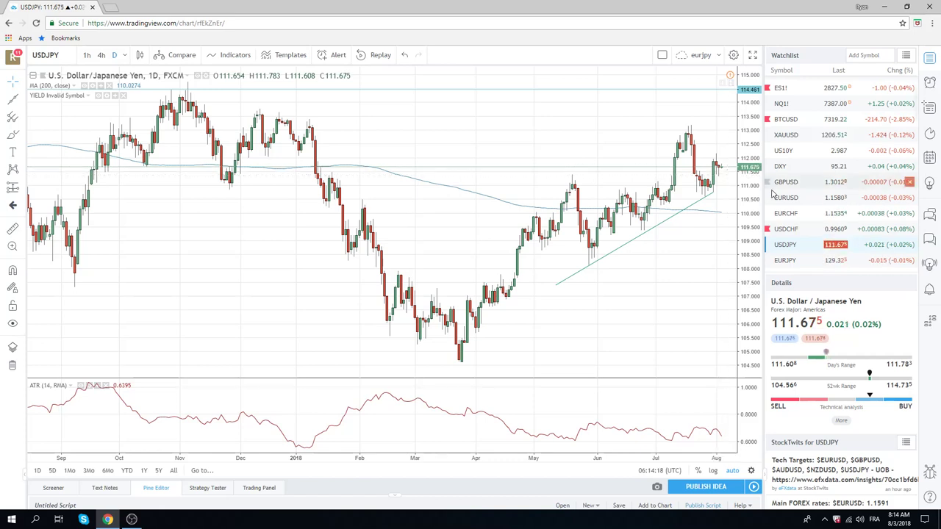
Step: Chart AUDUSD briefly, then switch to NZDUSD from the Watchlist
{"action": "scroll", "coordinate": [815, 199], "scroll_direction": "down", "scroll_amount": 2}
{"action": "scroll", "coordinate": [816, 199], "scroll_direction": "down", "scroll_amount": 2}
{"action": "scroll", "coordinate": [816, 199], "scroll_direction": "down", "scroll_amount": 1}
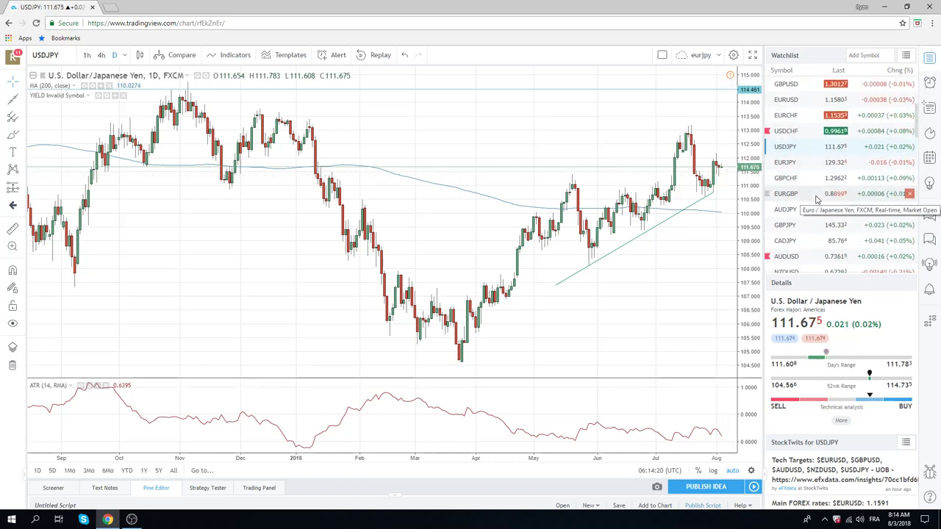
{"action": "scroll", "coordinate": [812, 202], "scroll_direction": "down", "scroll_amount": 1}
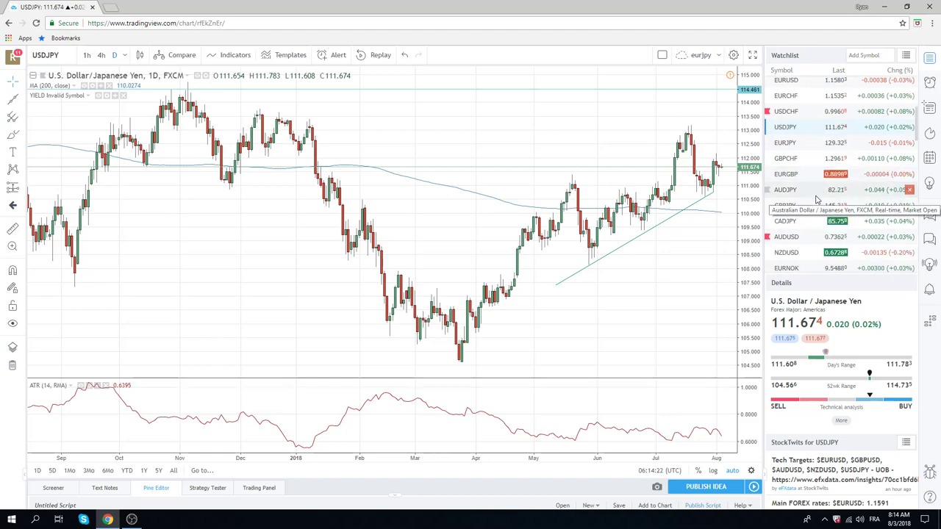
{"action": "left_click", "coordinate": [790, 237]}
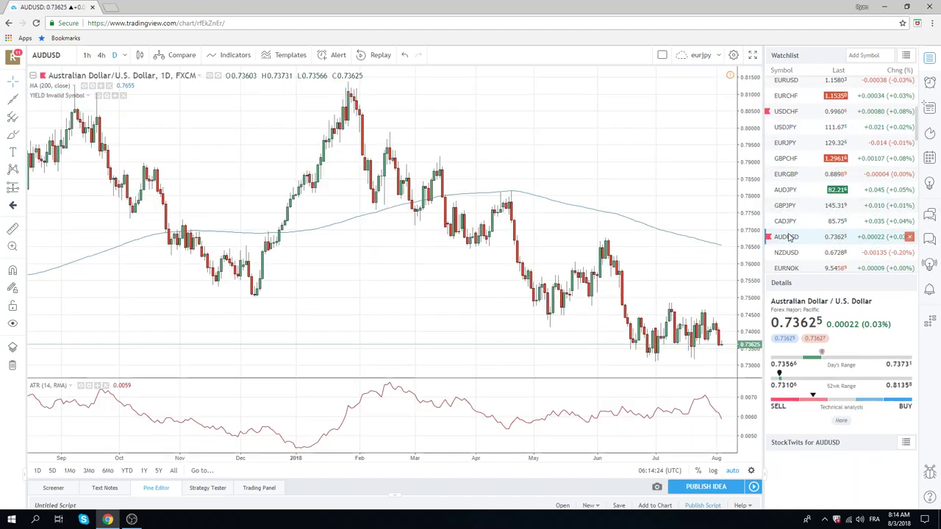
{"action": "left_click", "coordinate": [787, 252]}
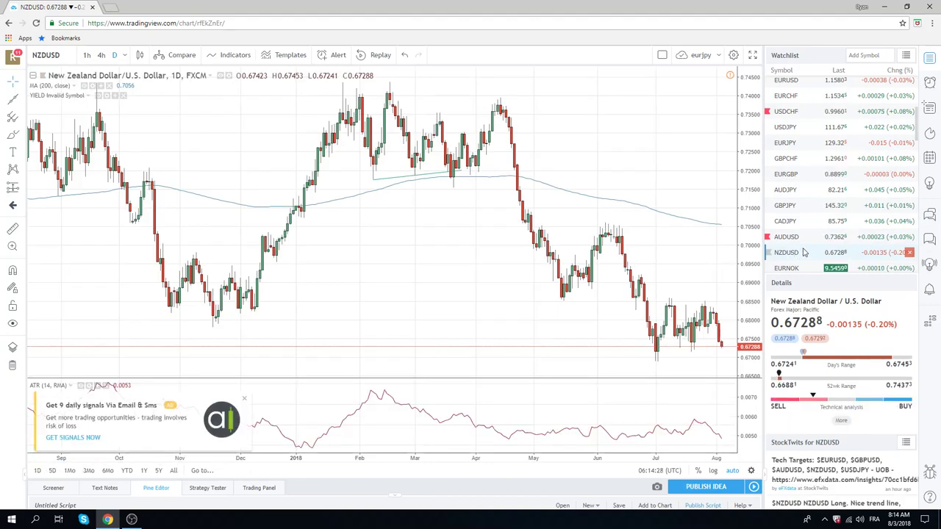
Step: Open the U.S. Dollar/Canadian Dollar (USDCAD) daily chart from lower in the Watchlist
{"action": "scroll", "coordinate": [801, 252], "scroll_direction": "down", "scroll_amount": 2}
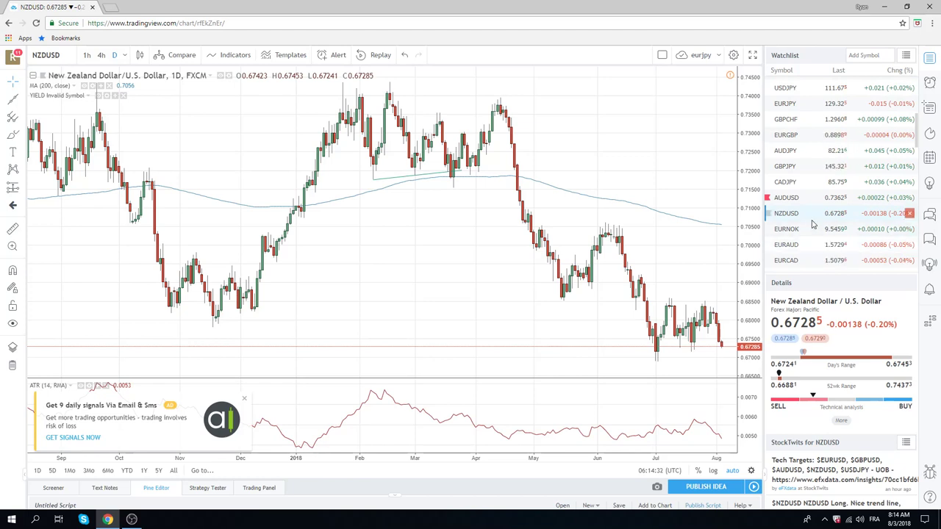
{"action": "scroll", "coordinate": [813, 224], "scroll_direction": "down", "scroll_amount": 1}
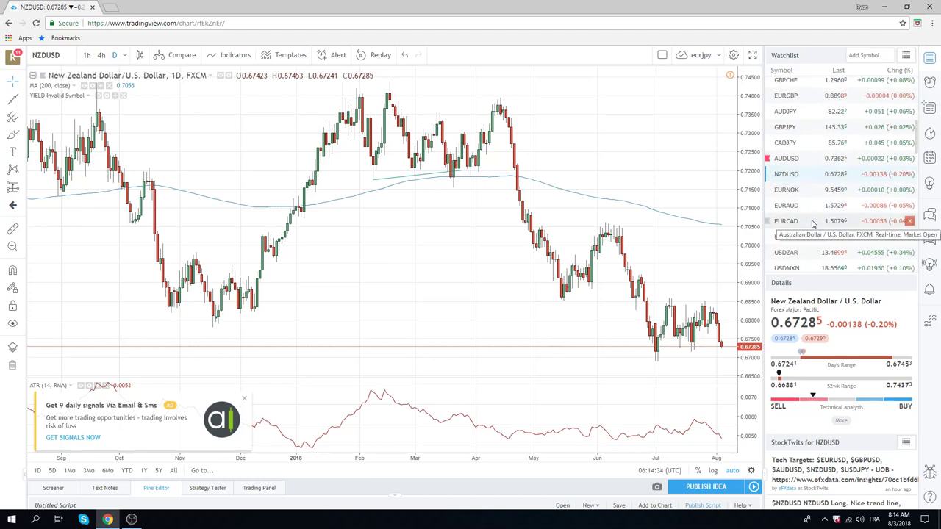
{"action": "left_click", "coordinate": [796, 237]}
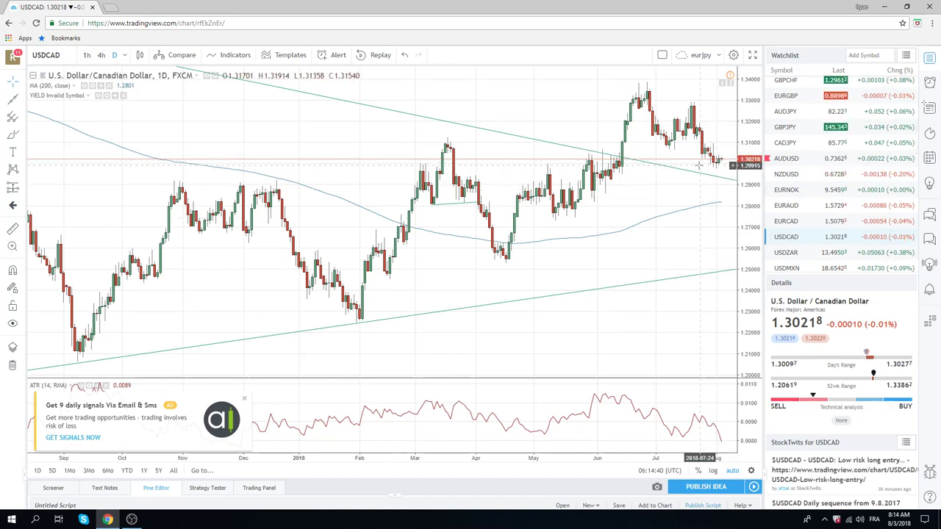
Step: Scroll the Watchlist back up while the USDCAD daily chart stays displayed
{"action": "scroll", "coordinate": [818, 232], "scroll_direction": "up", "scroll_amount": 2}
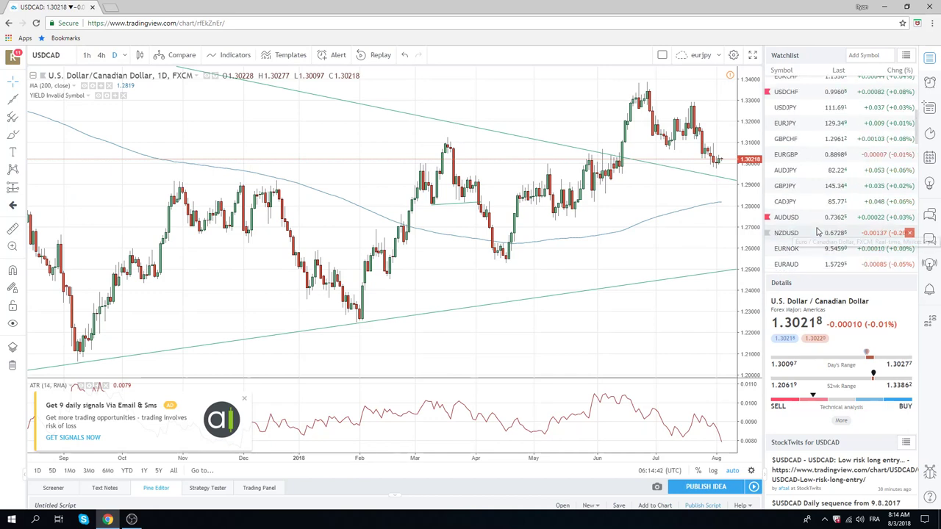